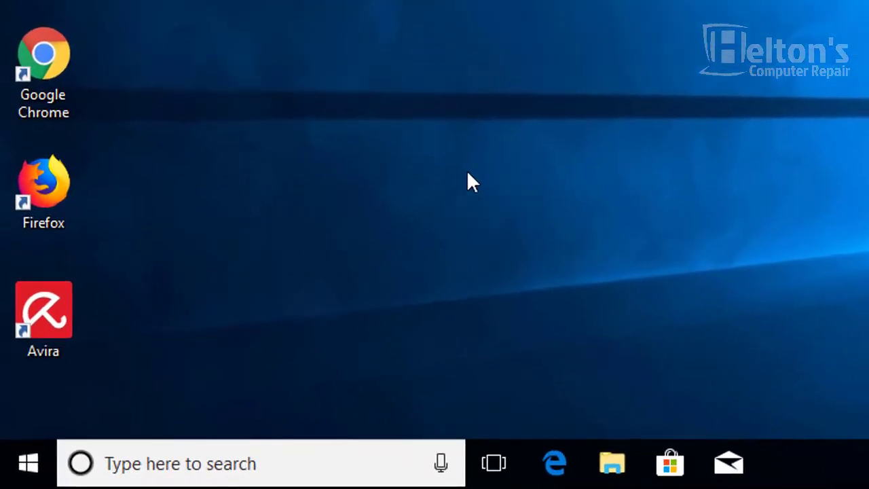
# Open the Apps & features page in Windows Settings and go to the list of installed apps
pyautogui.click(32, 467)
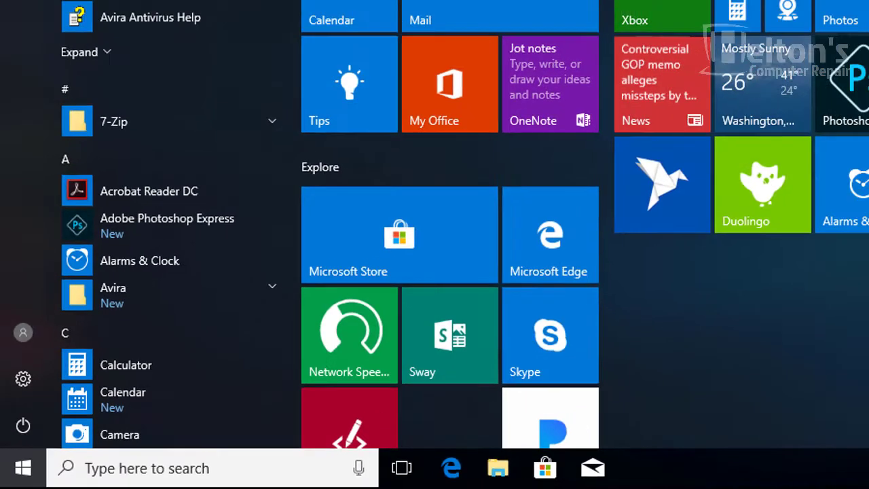
pyautogui.press('super+i')
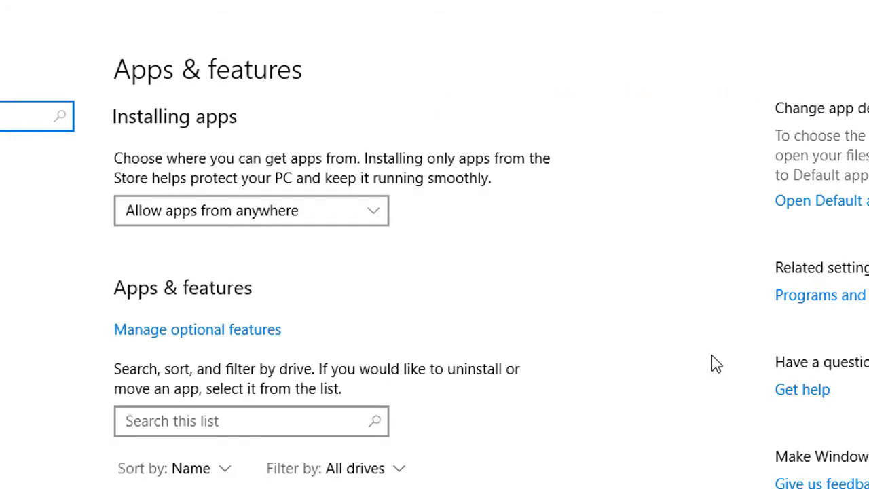
pyautogui.scroll(-5, 712, 360)
pyautogui.scroll(-6, 712, 355)
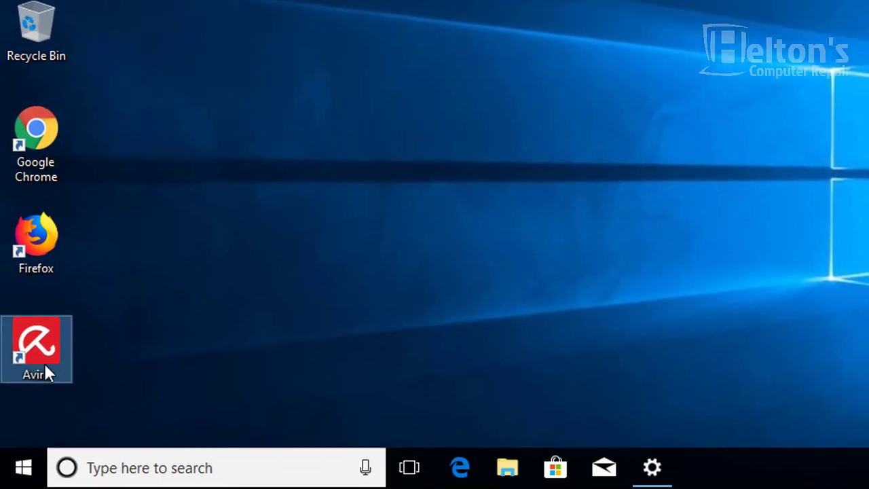
# Open Avira from the desktop to review its list of components, and close its window
pyautogui.doubleClick(20, 395)
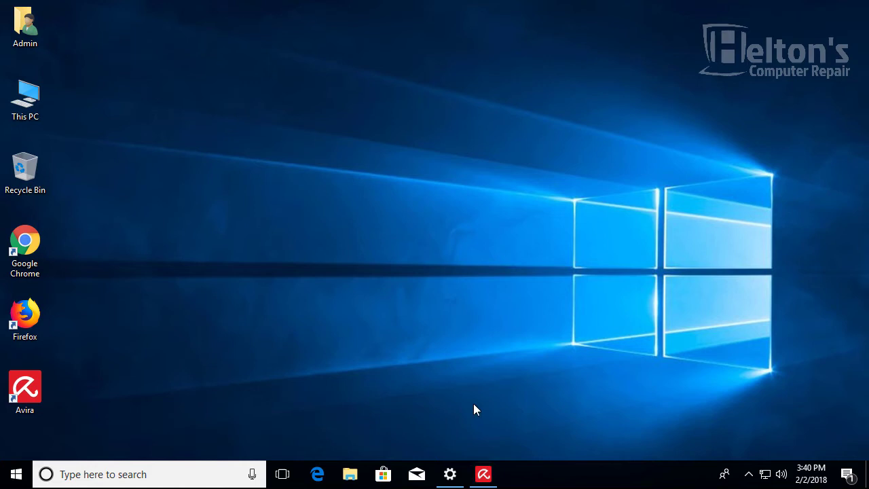
pyautogui.click(483, 473)
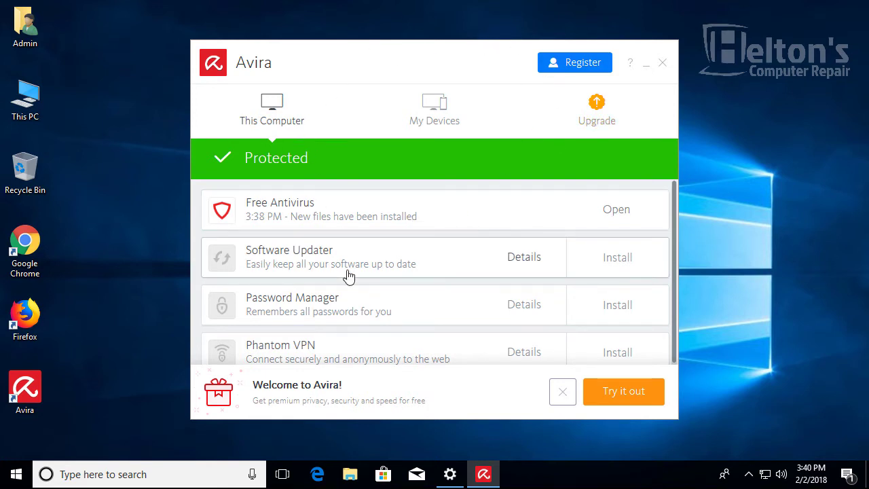
pyautogui.scroll(-1, 574, 328)
pyautogui.scroll(1, 568, 345)
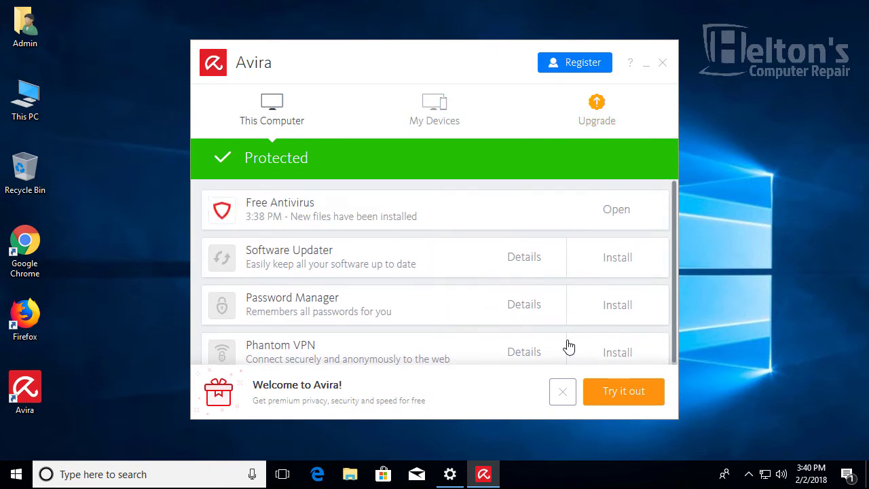
pyautogui.click(662, 64)
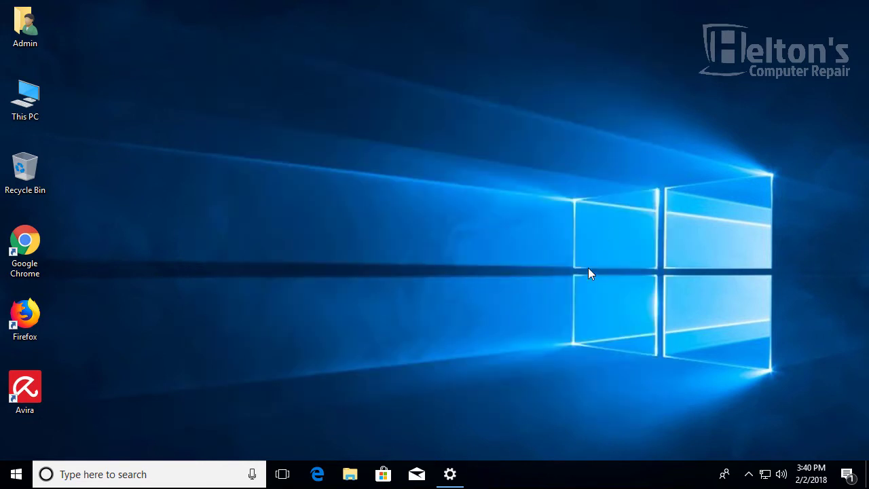
# Uninstall Avira Antivirus from the installed apps in Settings, allowing device changes and dismissing the browser choice prompt
pyautogui.click(449, 474)
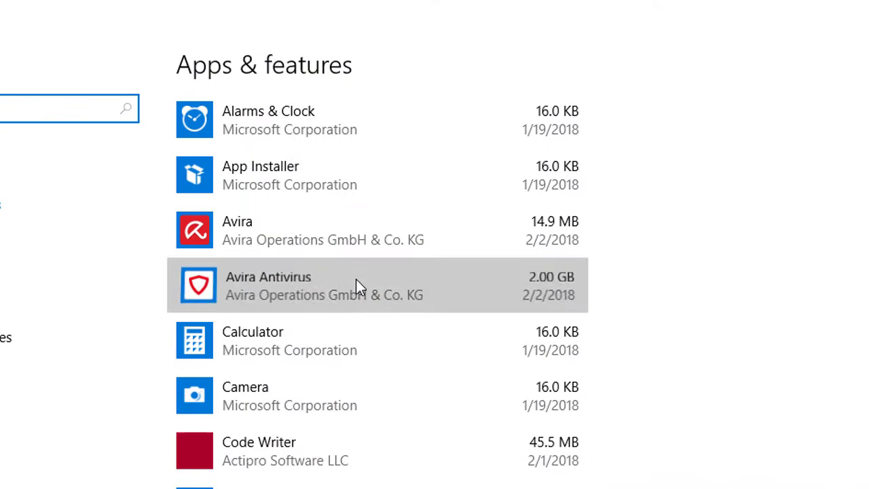
pyautogui.click(356, 279)
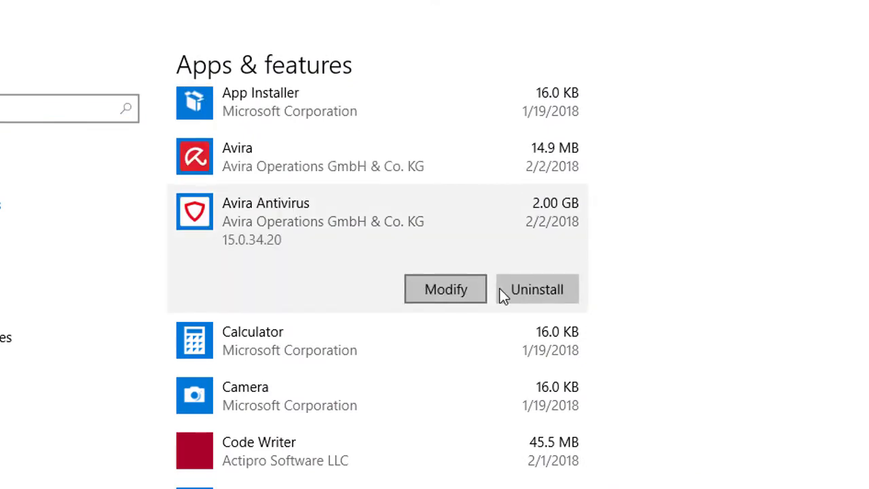
pyautogui.click(514, 291)
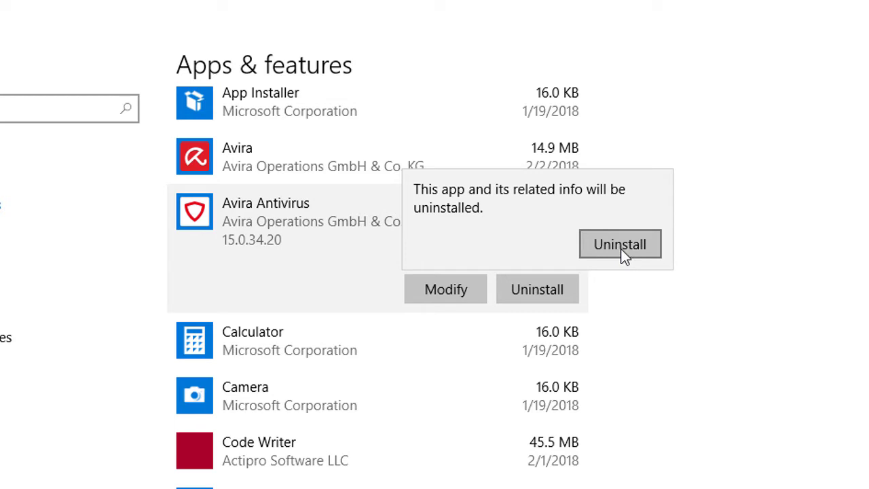
pyautogui.click(623, 251)
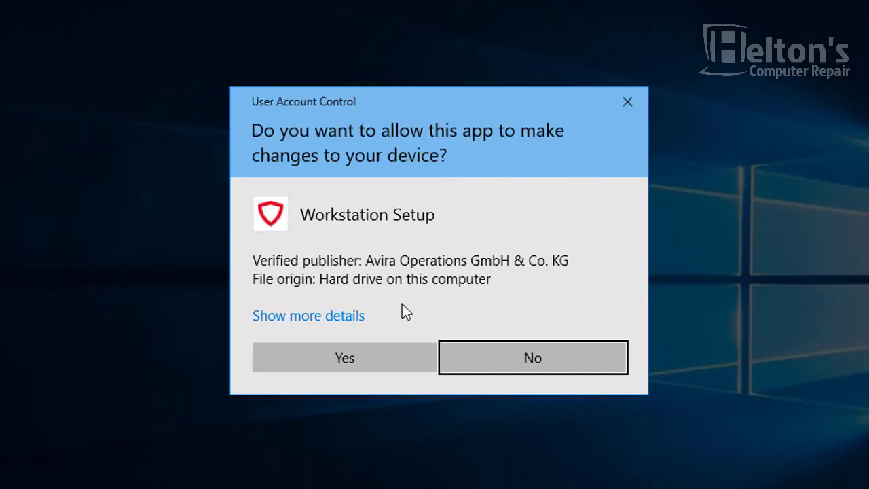
pyautogui.click(367, 357)
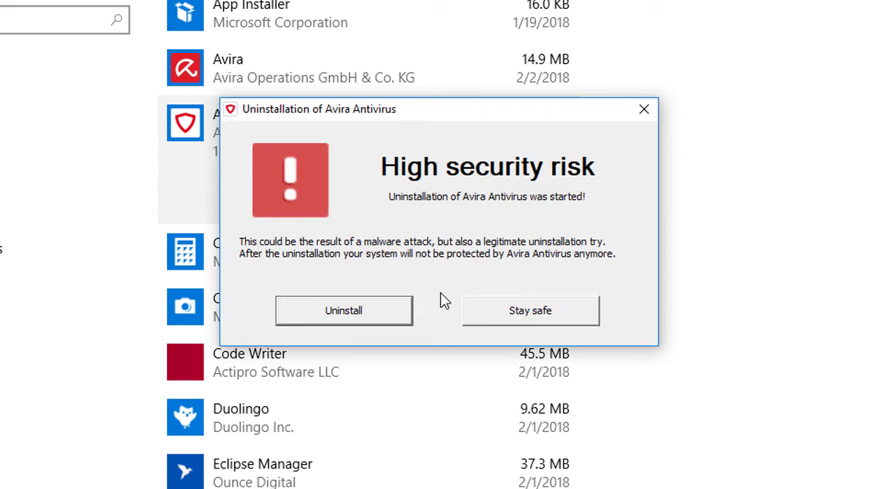
pyautogui.click(400, 316)
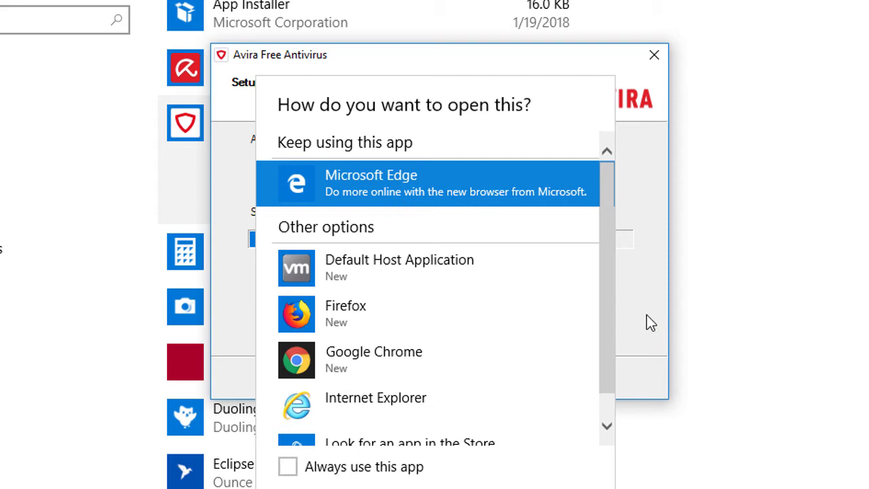
pyautogui.click(646, 316)
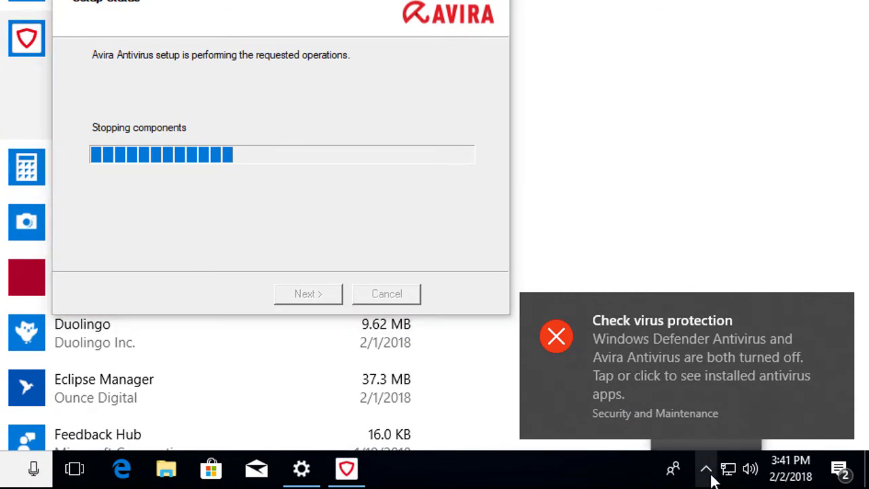
# Dismiss the virus protection notification and check the hidden system tray icons
pyautogui.click(837, 309)
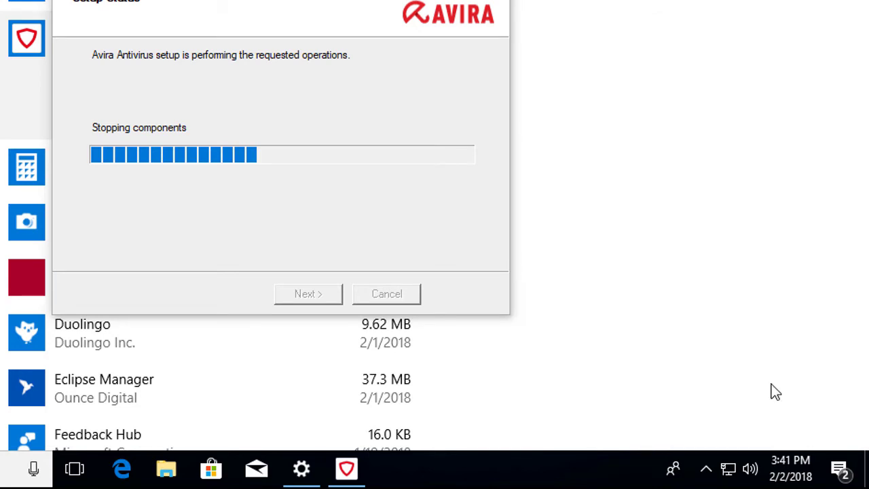
pyautogui.click(706, 467)
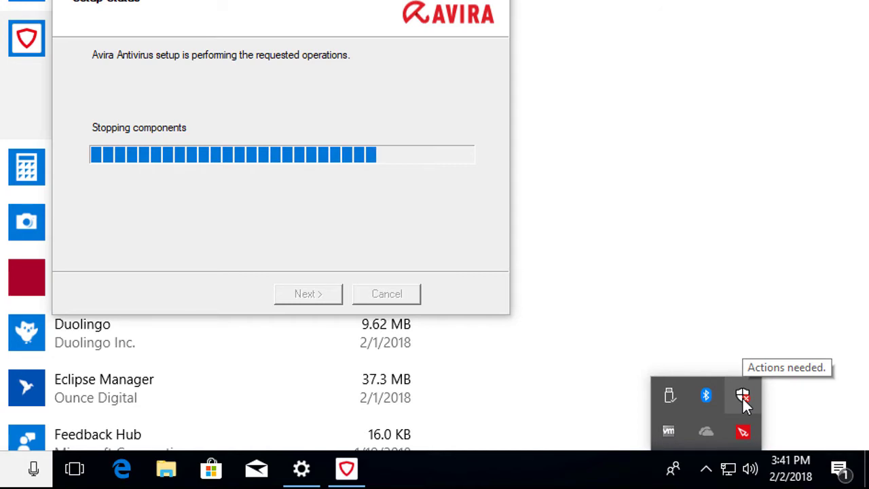
pyautogui.click(458, 245)
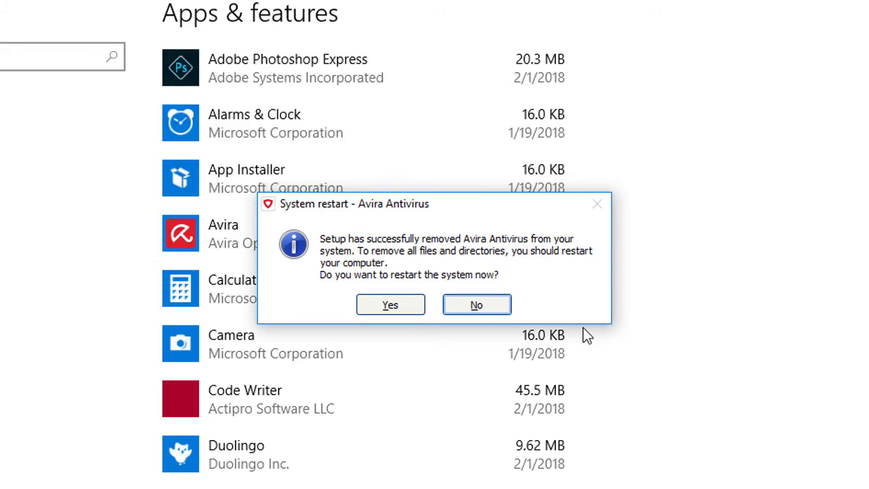
# Decline the system restart and uninstall the remaining Avira app, allowing device changes and dismissing the browser choice prompt
pyautogui.click(487, 306)
pyautogui.click(456, 243)
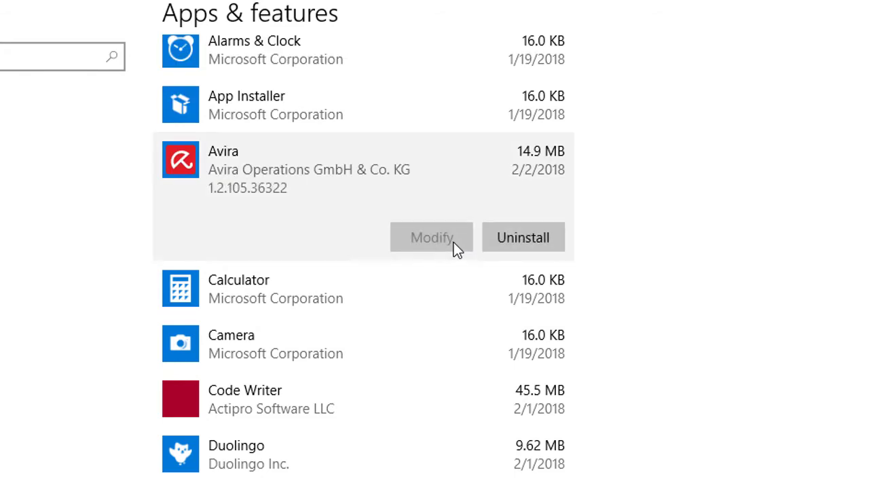
pyautogui.click(535, 246)
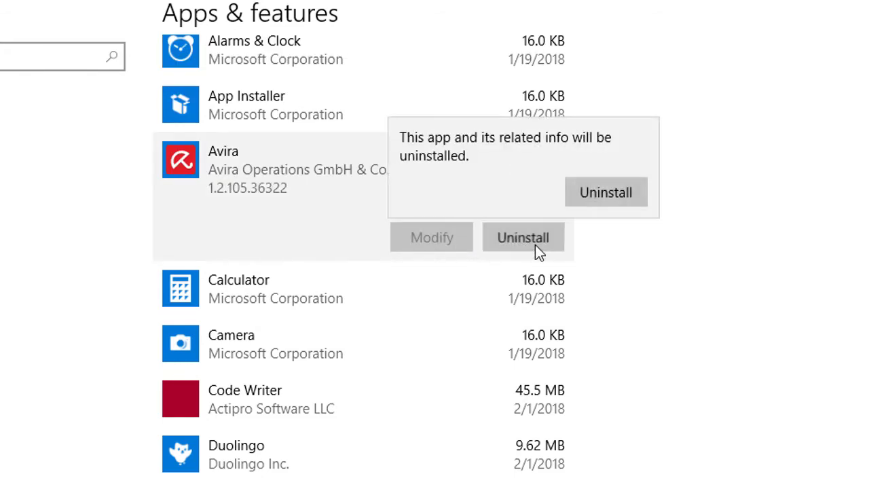
pyautogui.click(578, 197)
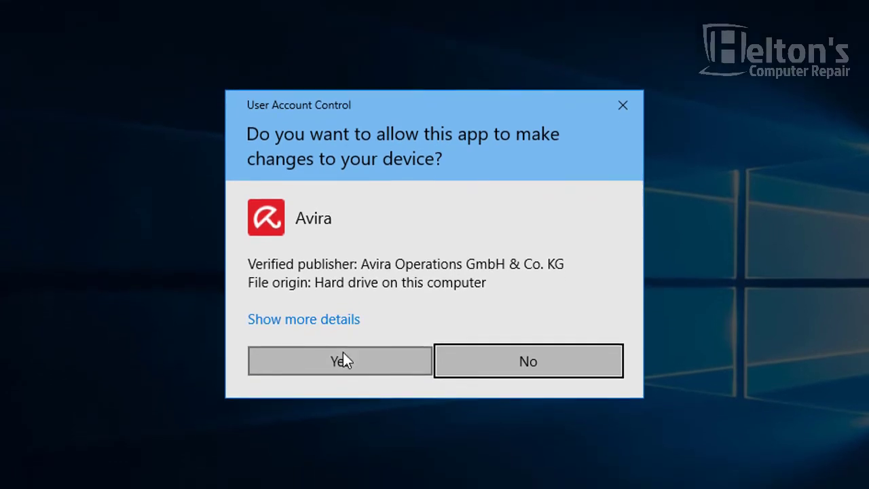
pyautogui.click(340, 356)
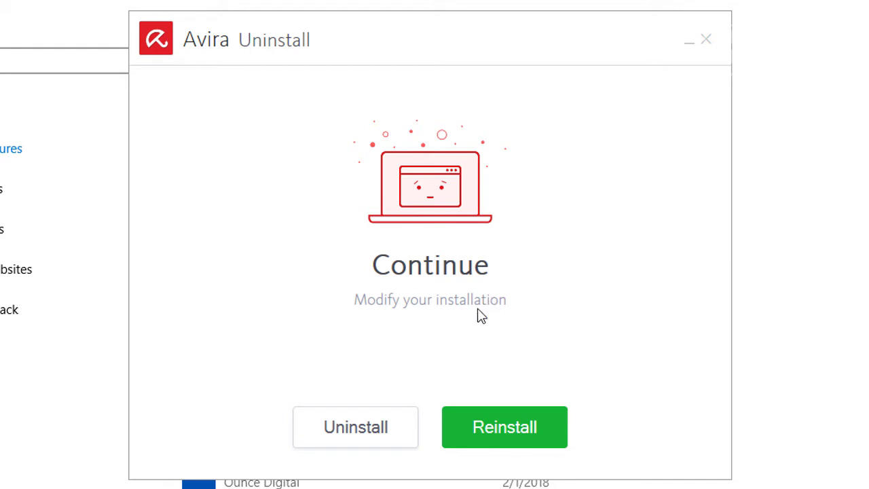
pyautogui.click(395, 421)
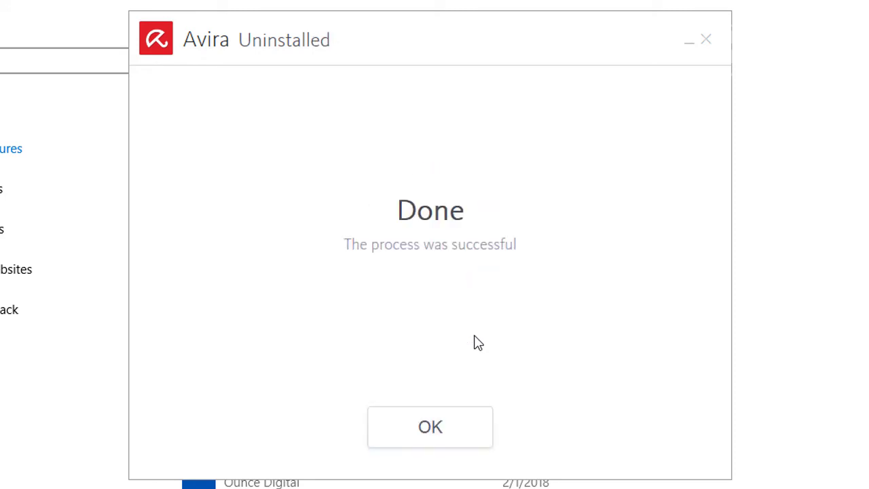
pyautogui.click(460, 432)
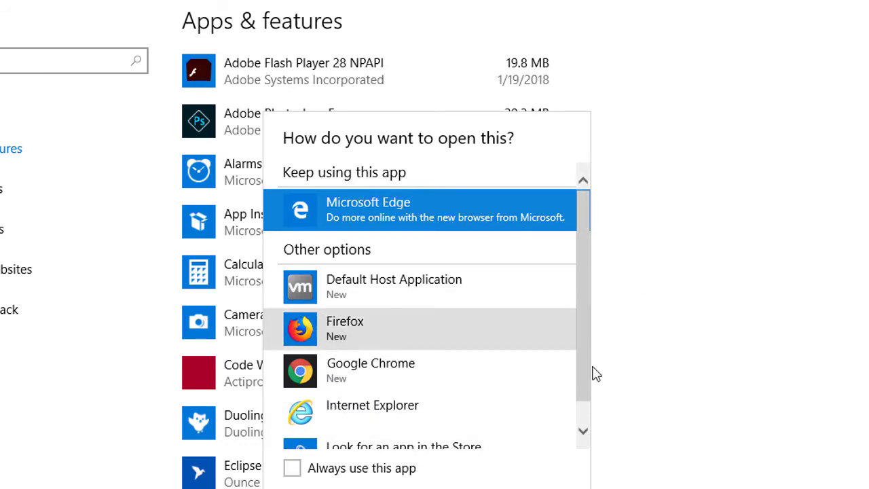
pyautogui.click(677, 342)
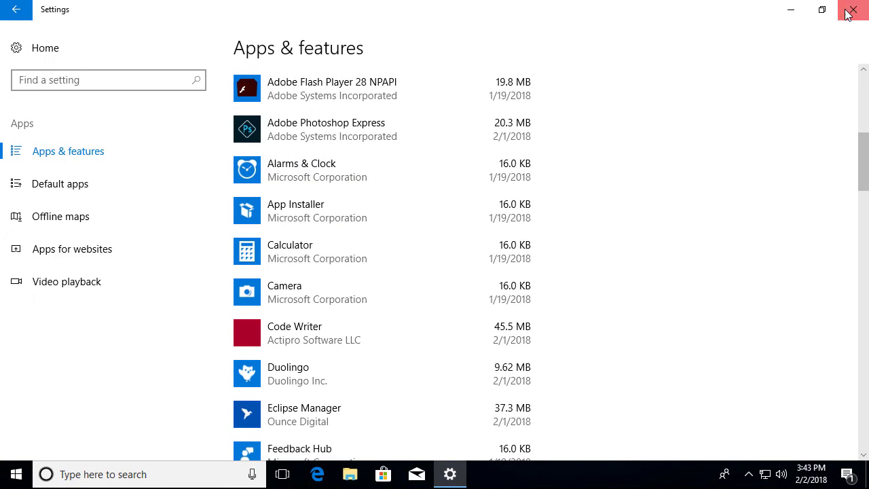
# Close Settings and restart the computer
pyautogui.click(851, 11)
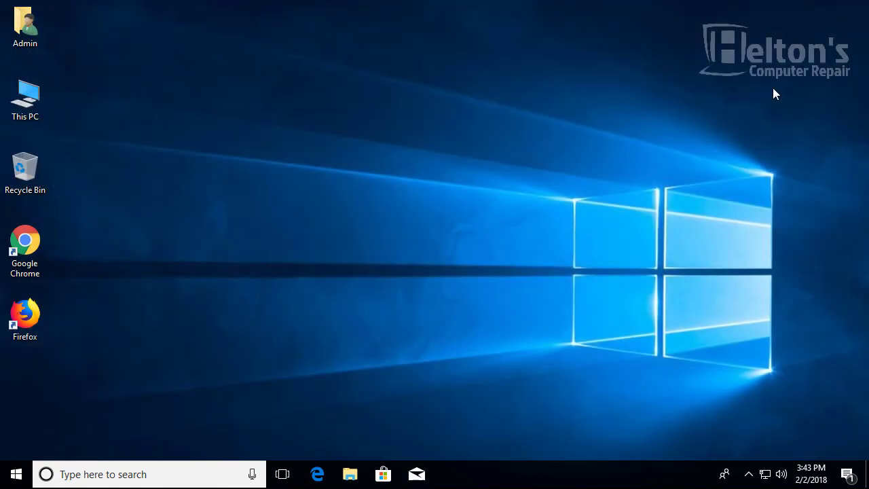
pyautogui.click(17, 474)
pyautogui.click(17, 443)
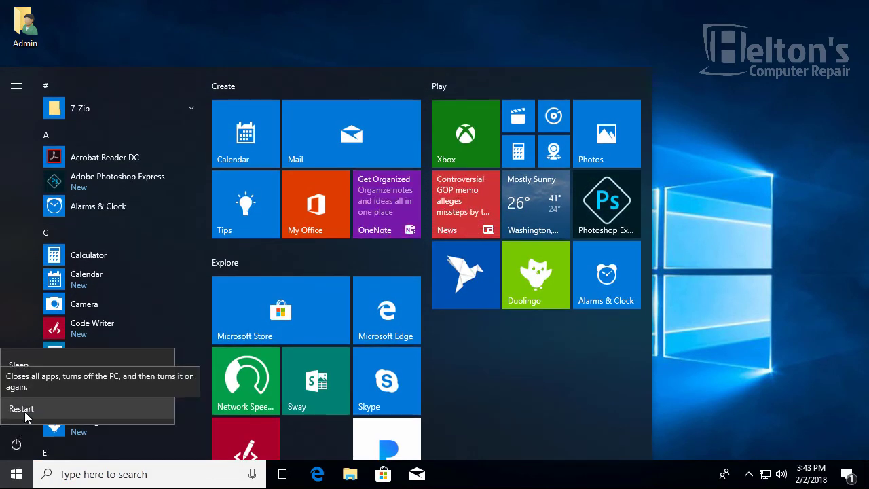
pyautogui.click(25, 409)
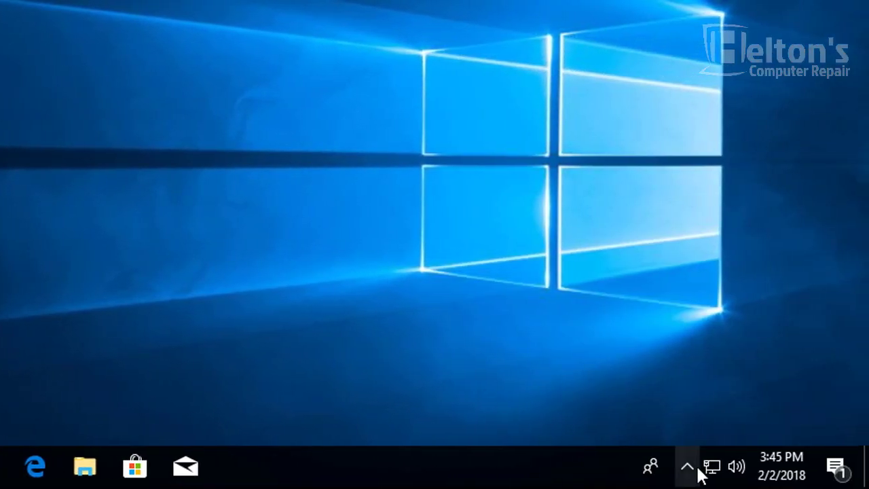
# Check the hidden tray icons and the installed apps list in Settings for Avira leftovers, and close Settings
pyautogui.click(688, 466)
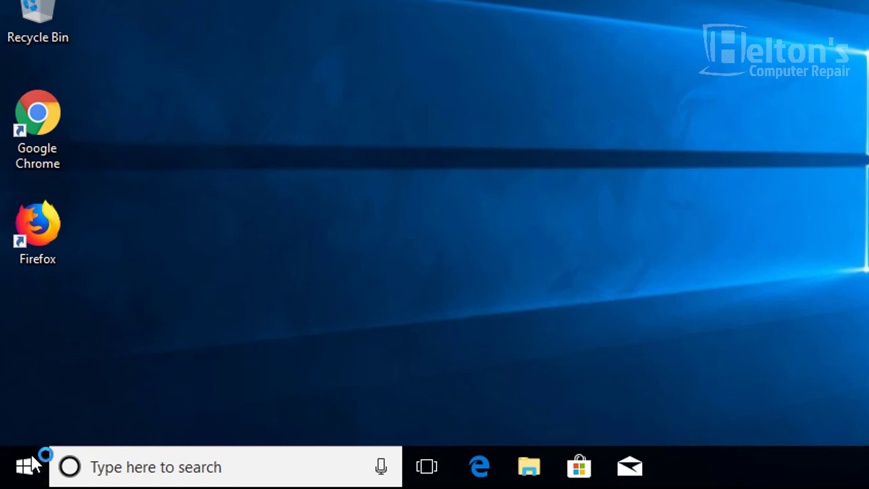
pyautogui.click(36, 463)
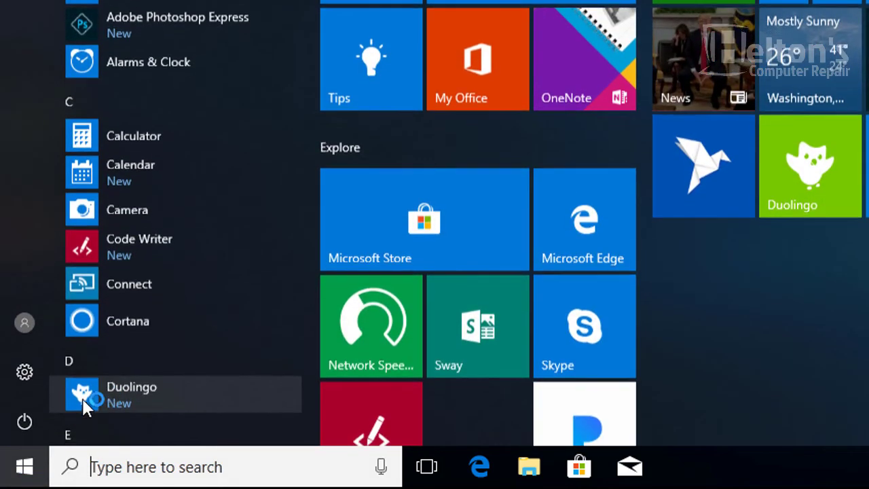
pyautogui.click(23, 375)
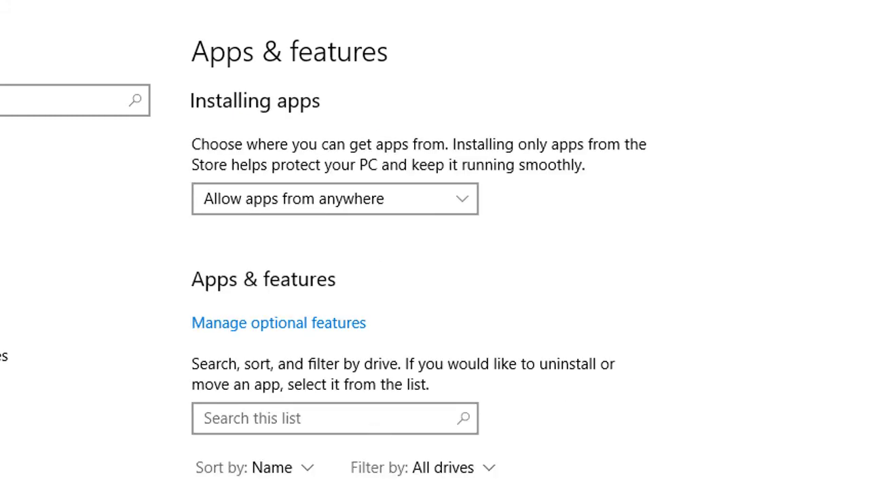
pyautogui.scroll(-8, 820, 401)
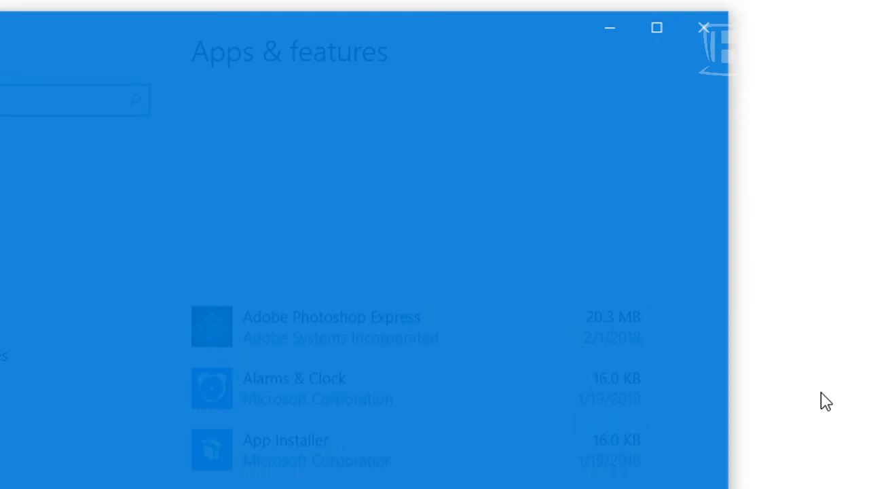
pyautogui.click(705, 28)
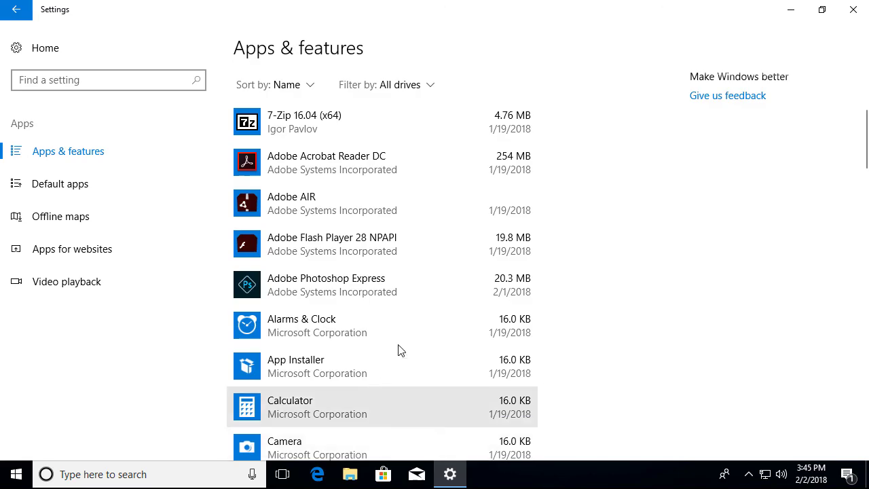
pyautogui.click(853, 10)
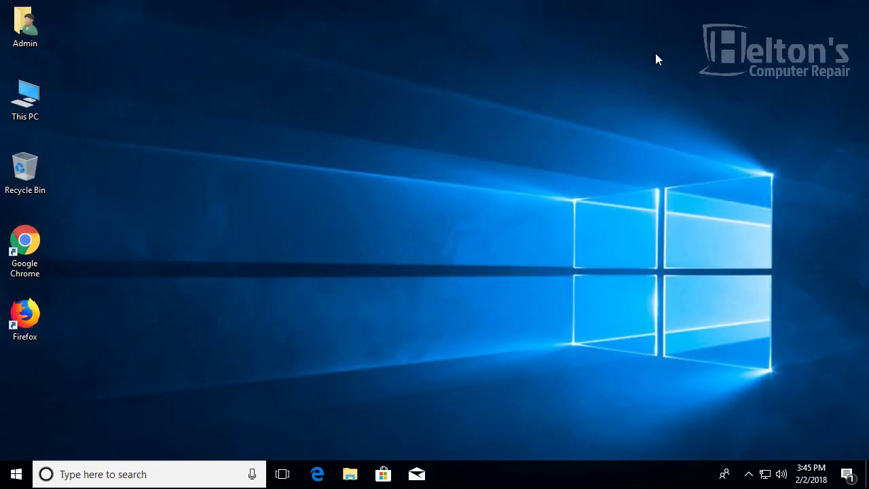